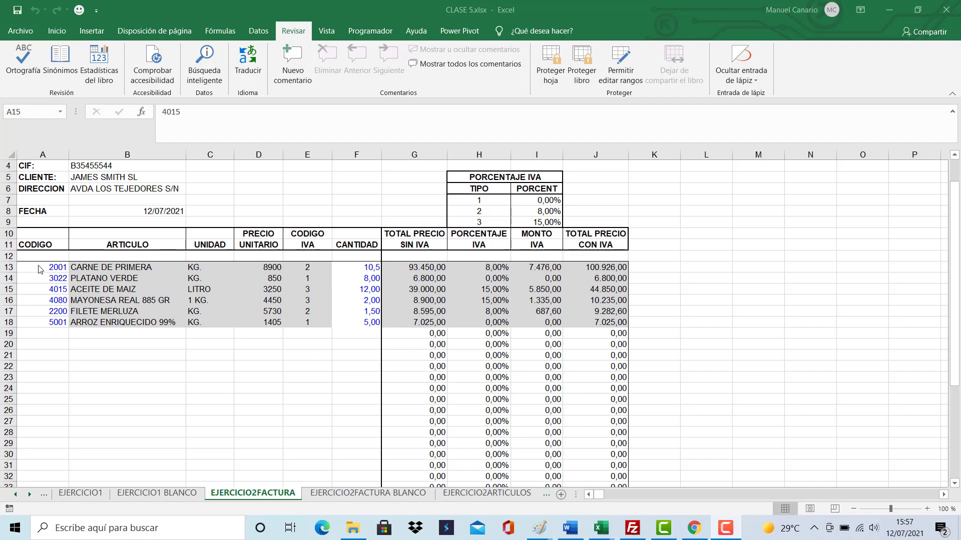
Check cell D6's protection settings, then protect the sheet with no password and default permissions.
click(268, 190)
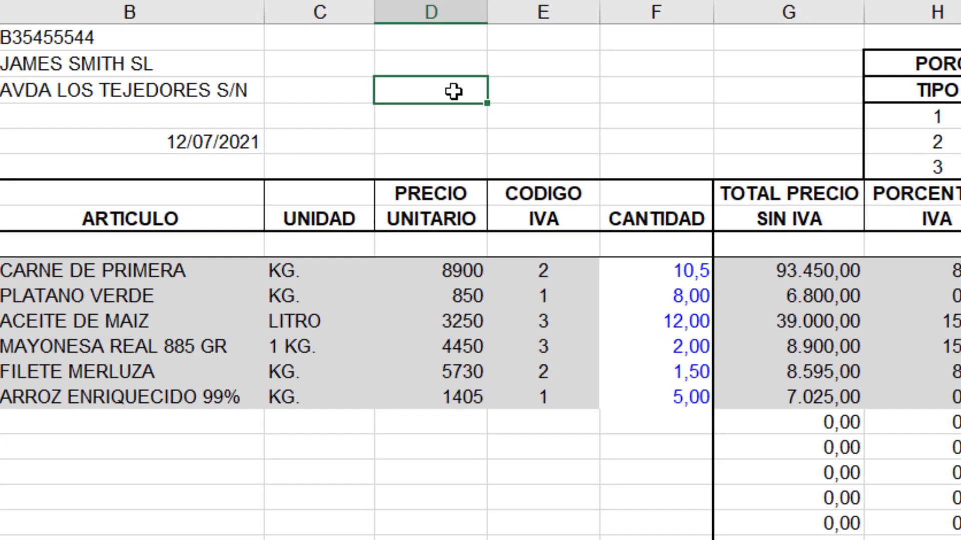
right_click(446, 97)
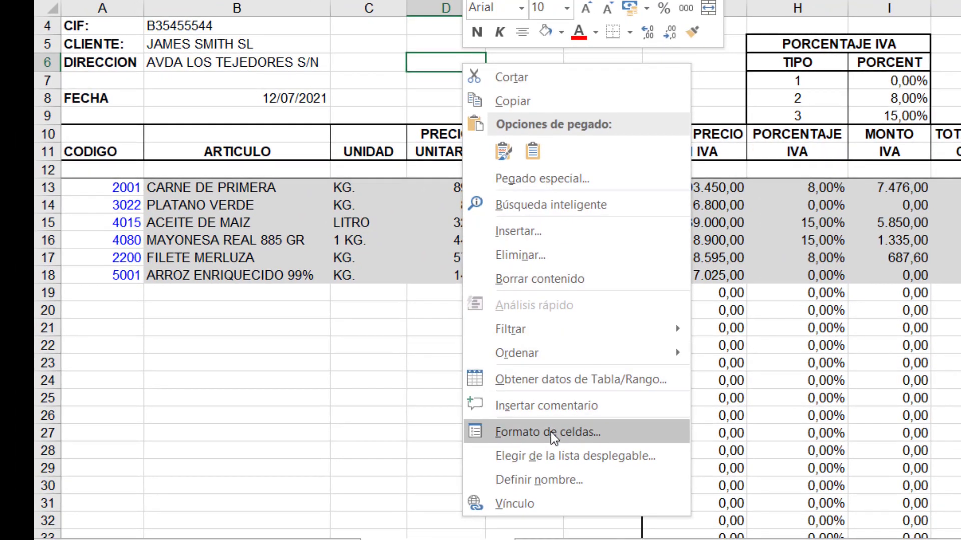
click(550, 433)
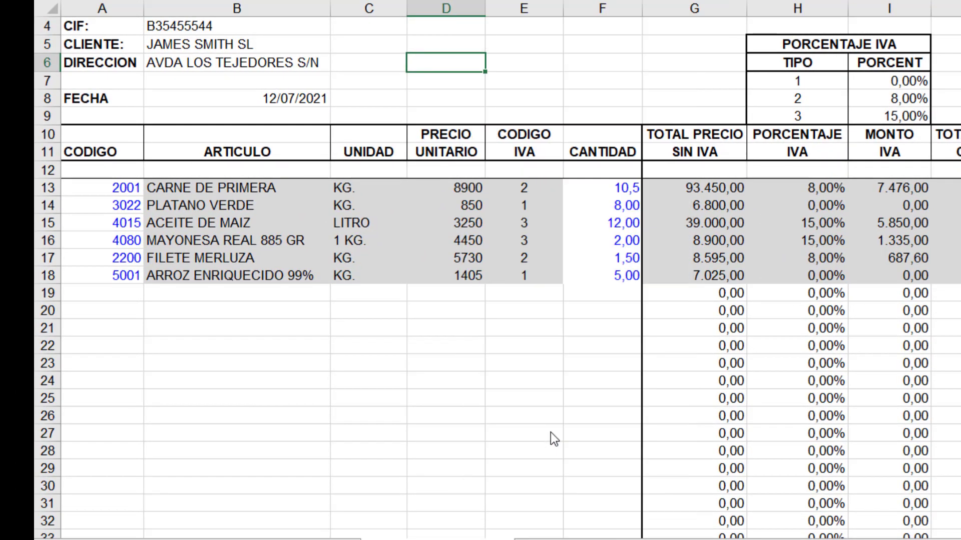
drag(613, 88, 960, 71)
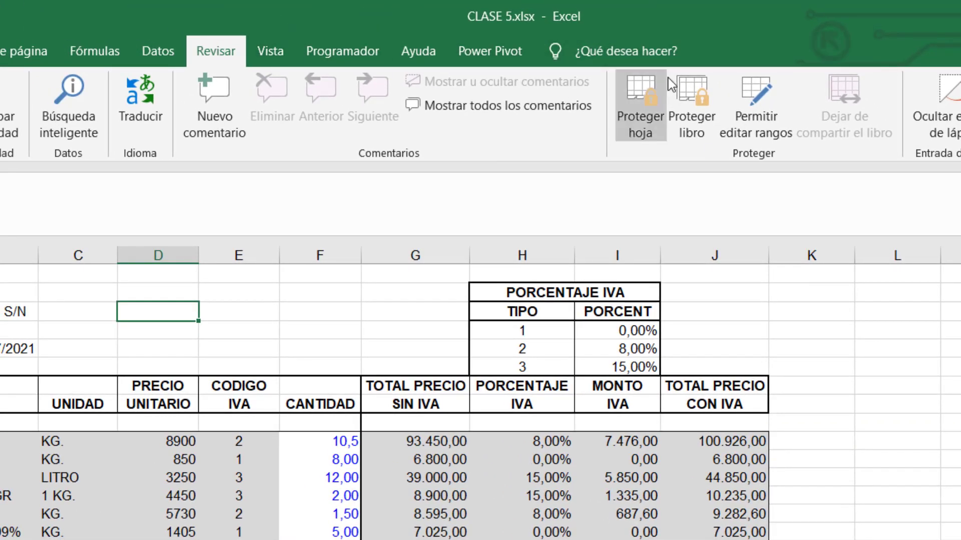
click(635, 113)
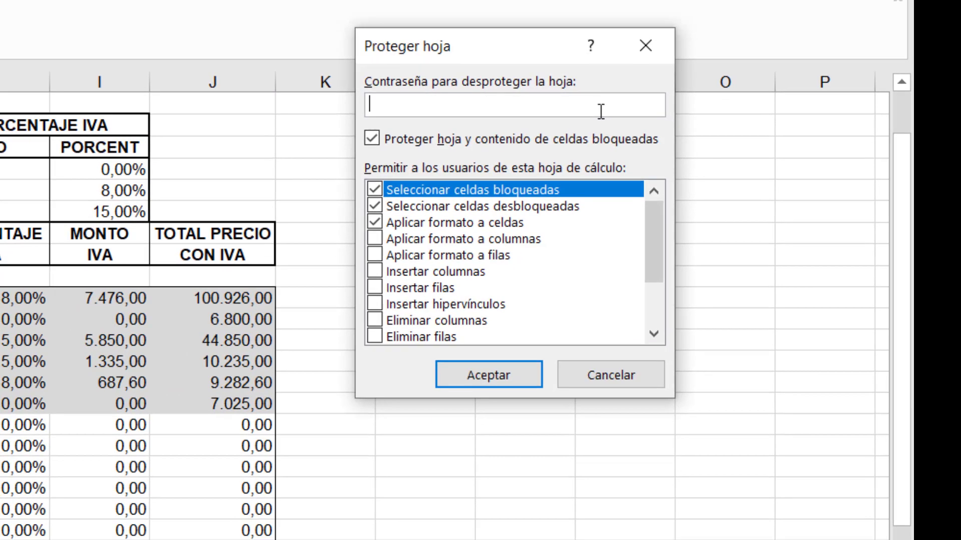
click(490, 370)
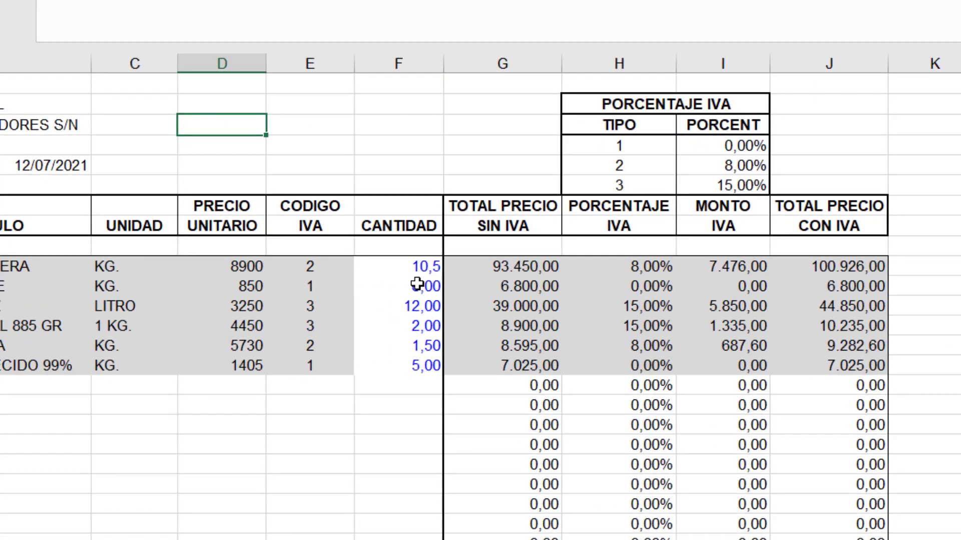
click(417, 285)
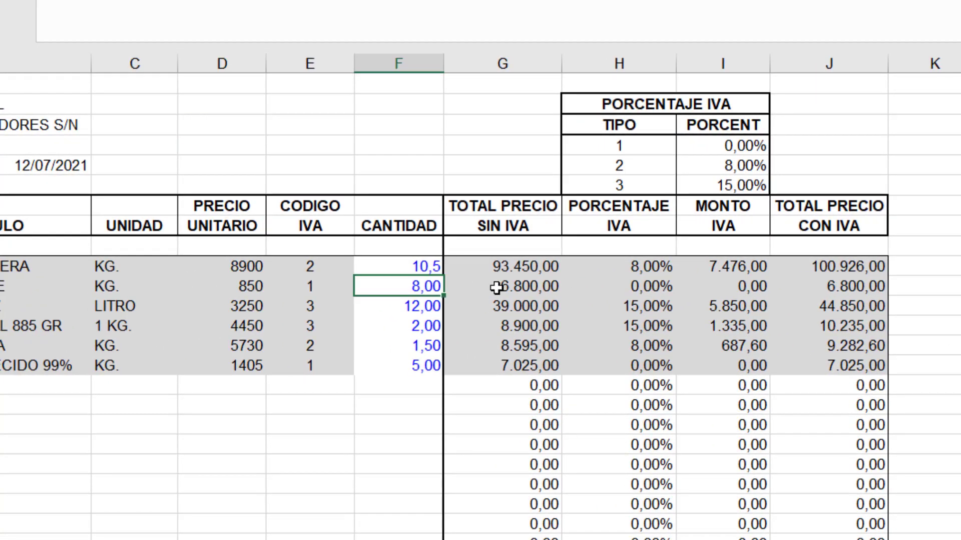
double_click(661, 296)
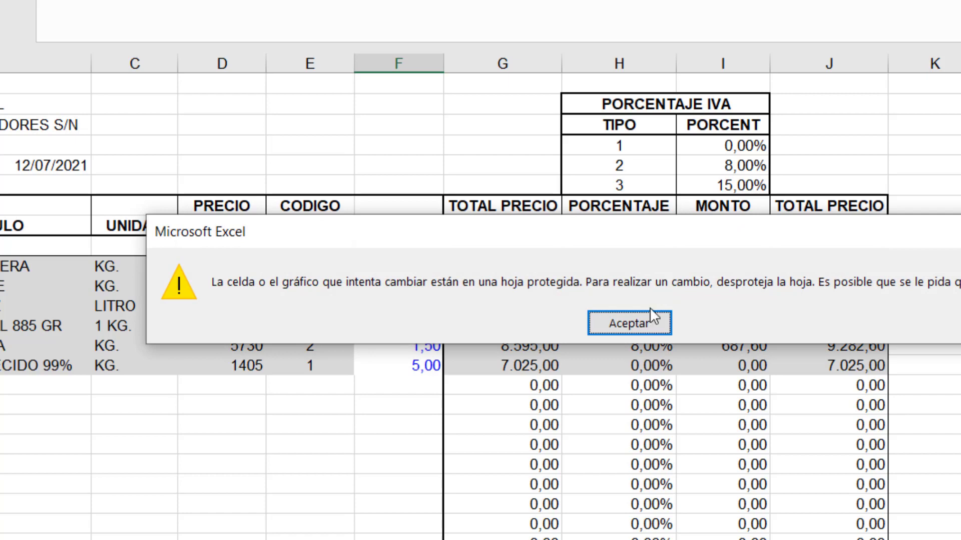
click(631, 320)
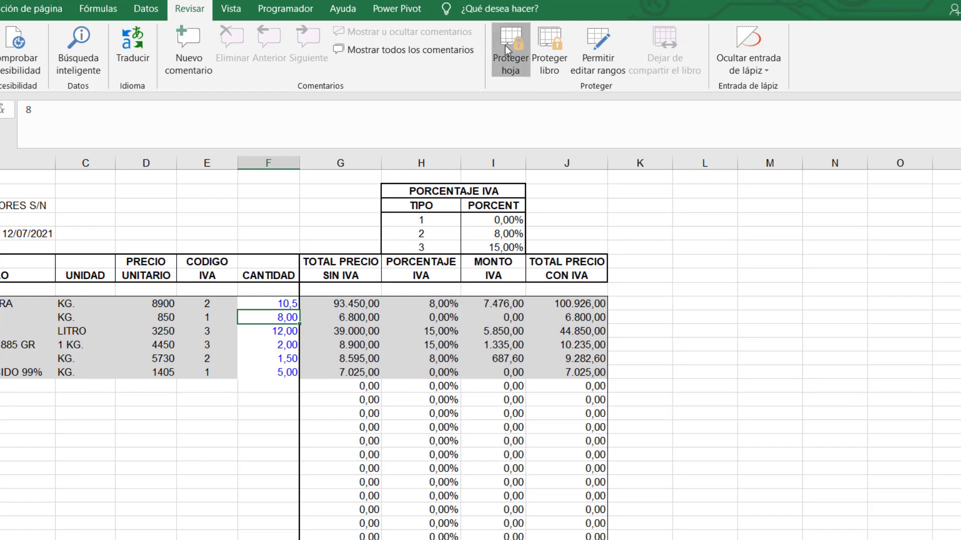
Protect the invoice sheet with a password, retyping the password to confirm it.
click(506, 46)
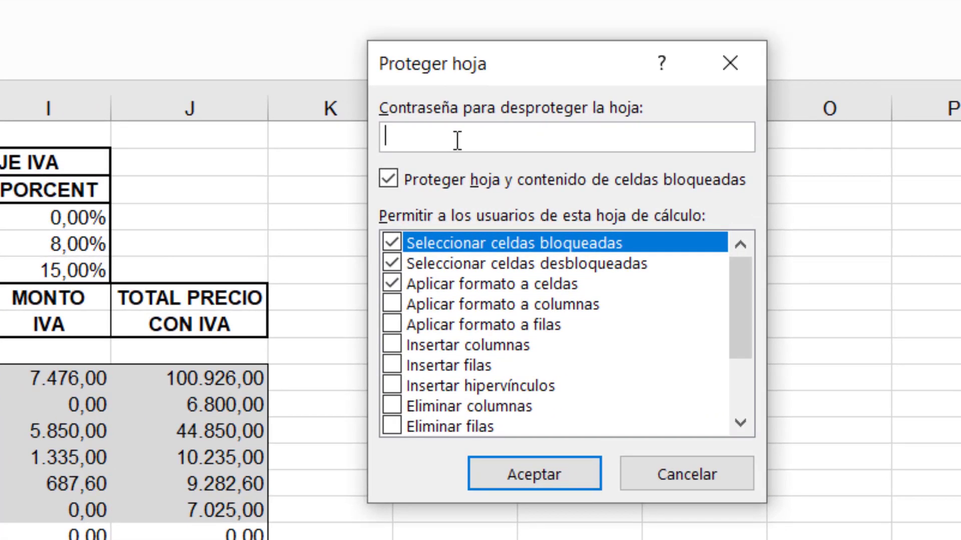
text(••••)
click(542, 476)
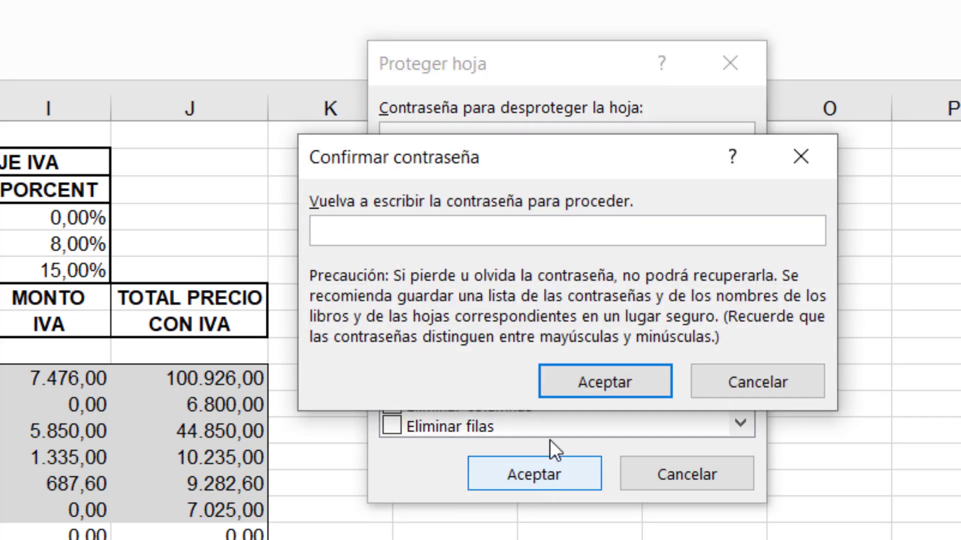
text(1234)
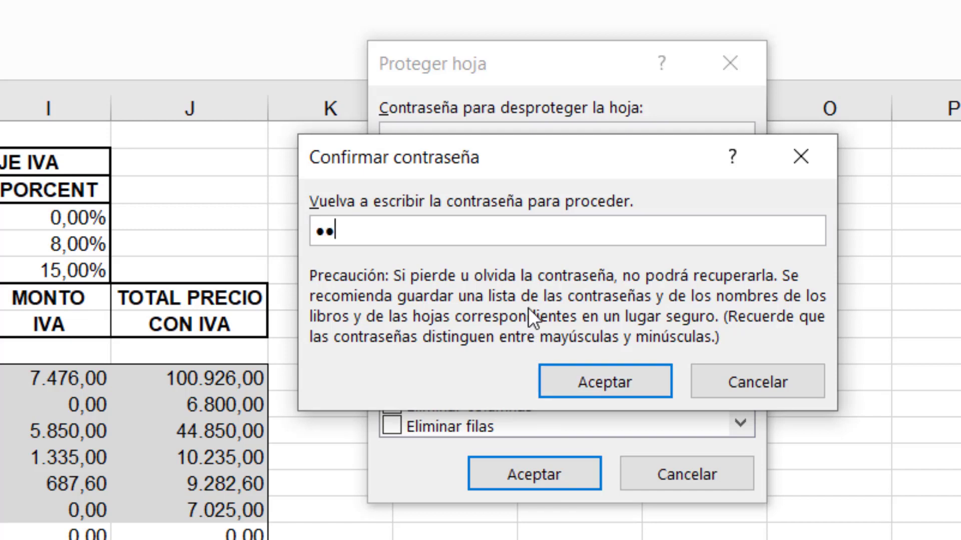
click(631, 388)
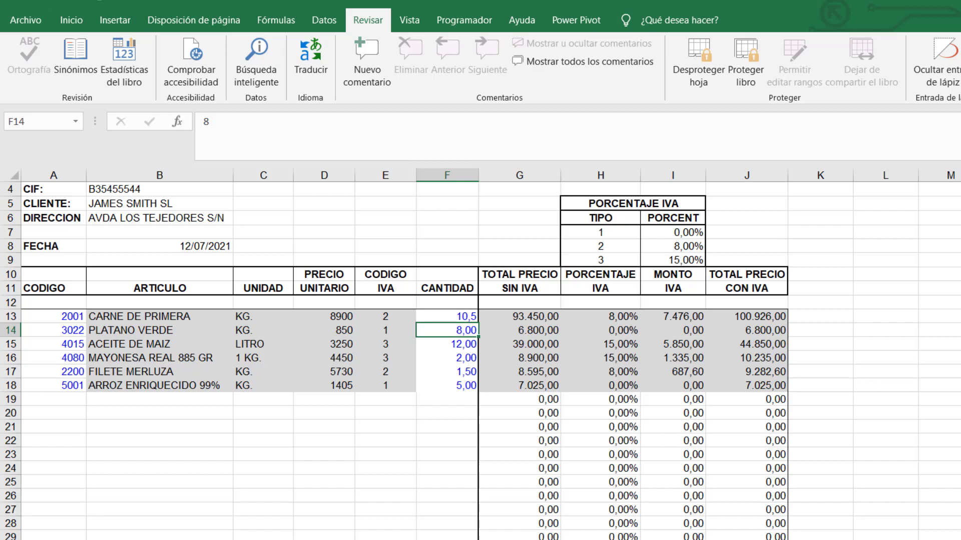
Unprotect the sheet with its password, re-protect it without one, then unprotect it again.
click(697, 75)
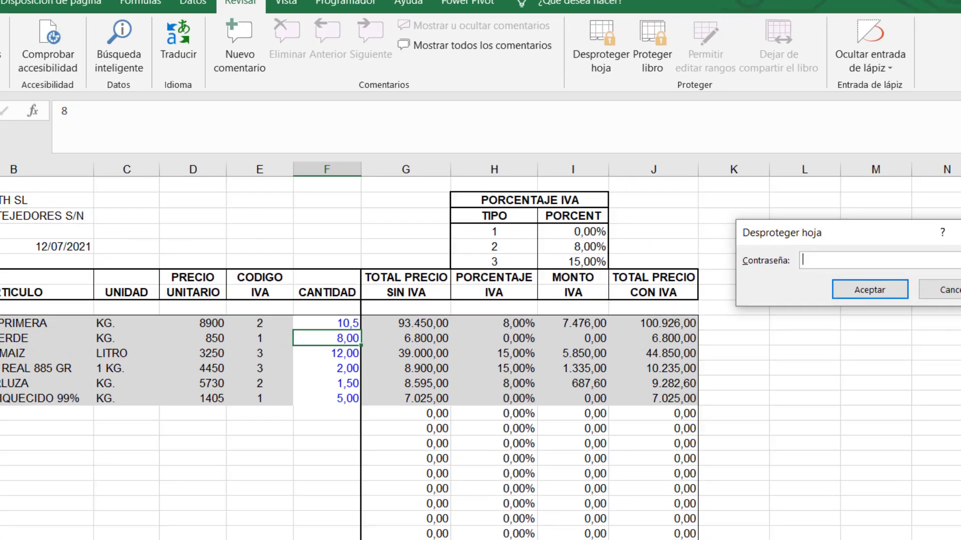
text(12)
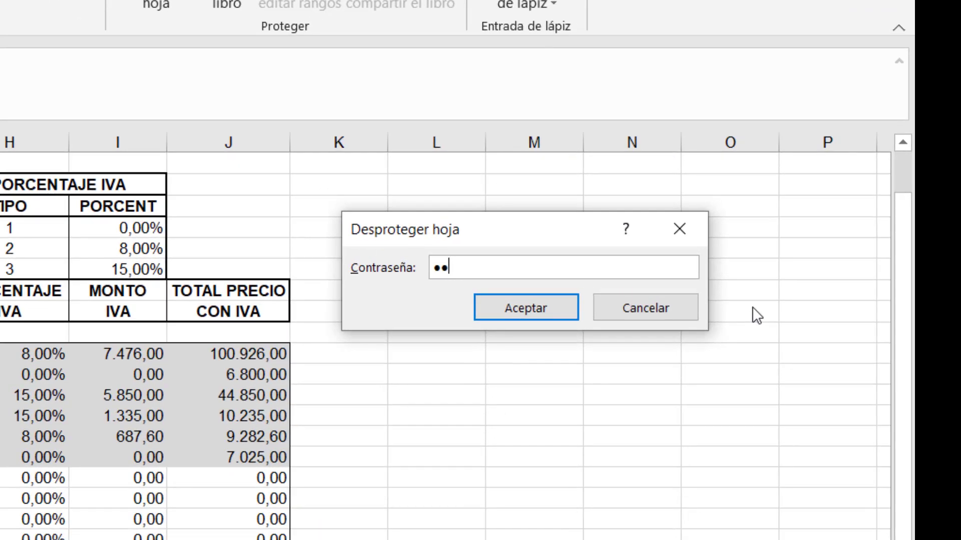
text(34)
click(543, 313)
click(143, 5)
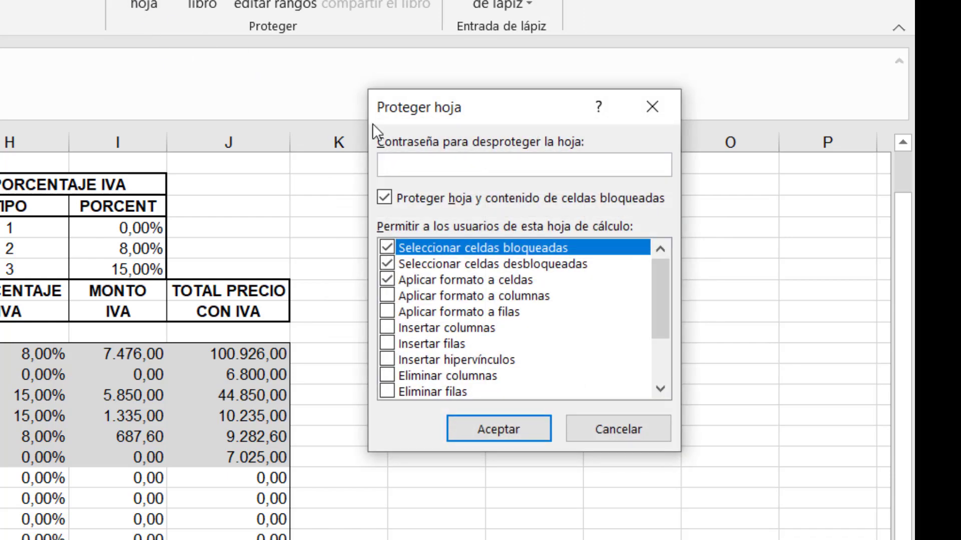
click(485, 428)
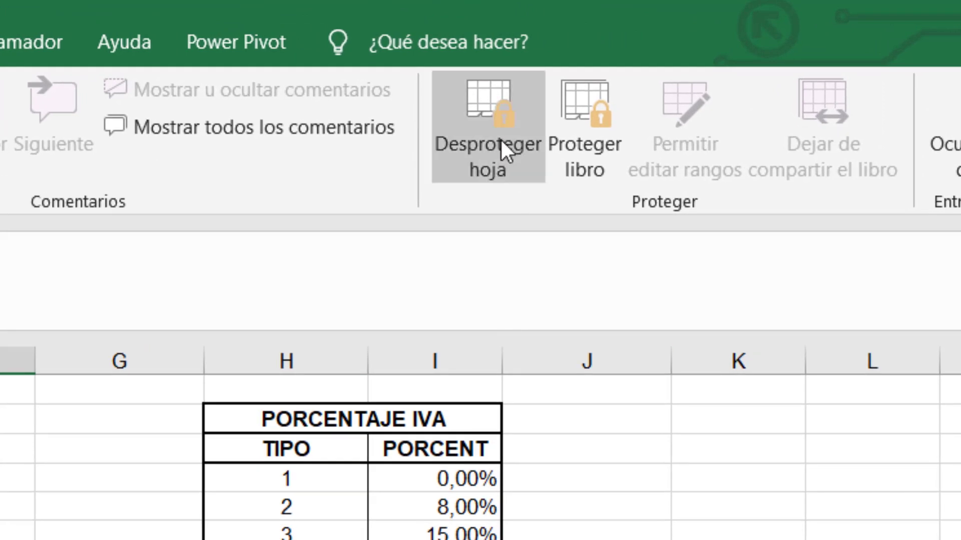
click(500, 141)
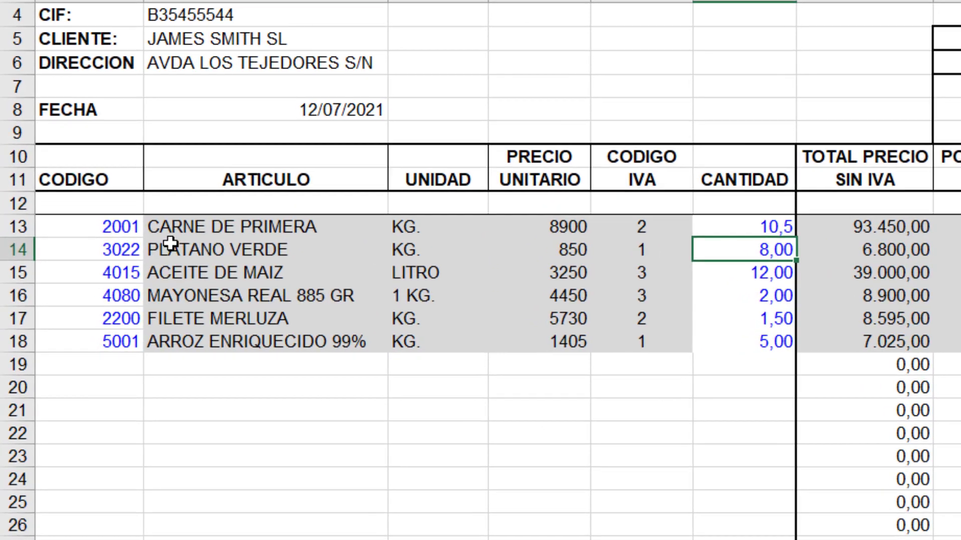
Clear the Bloqueada option on the CODIGO cells A13:A18.
drag(103, 227, 104, 342)
click(215, 401)
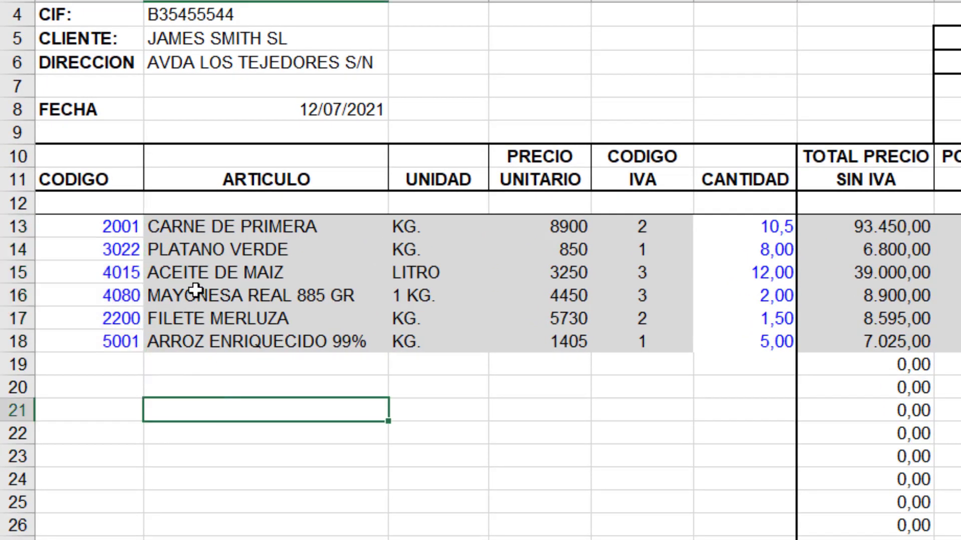
drag(182, 223, 636, 344)
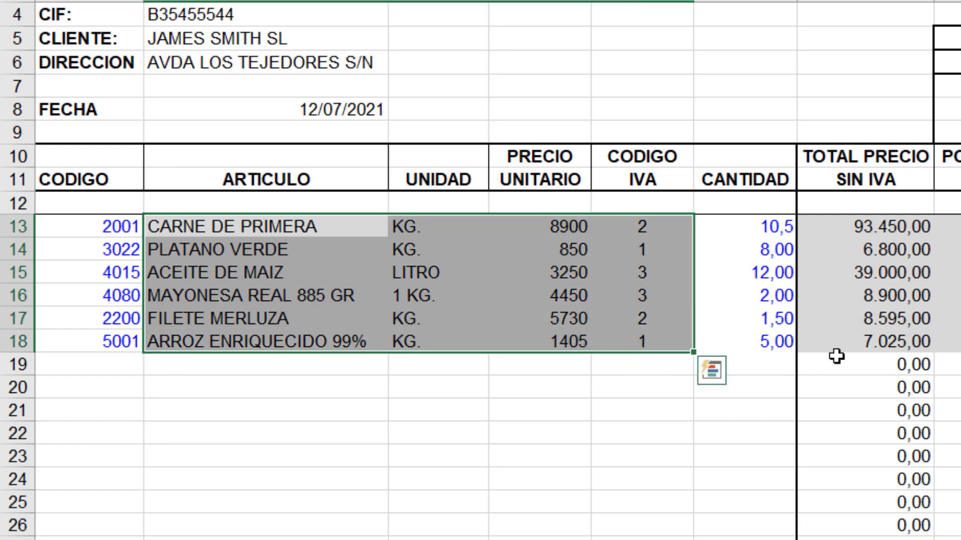
drag(868, 224, 869, 342)
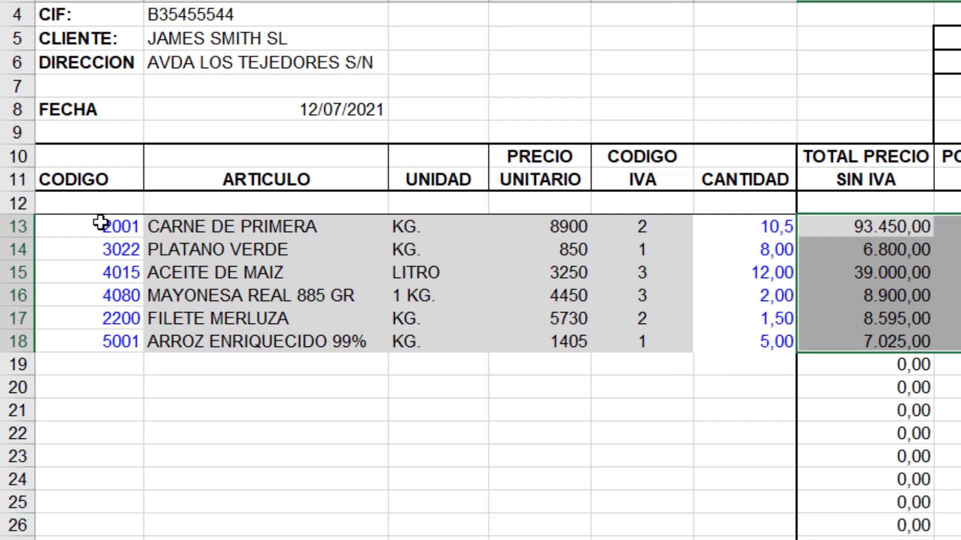
drag(100, 222, 106, 340)
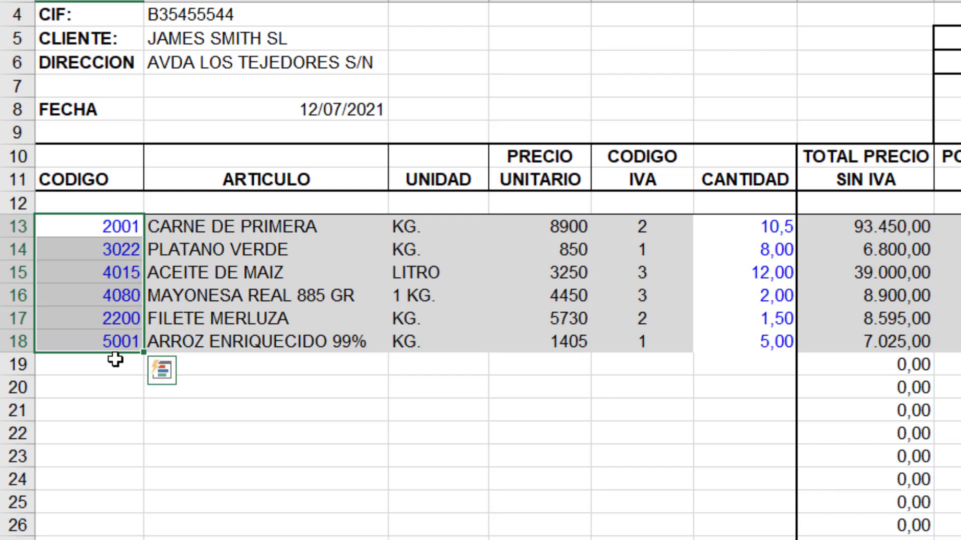
right_click(86, 299)
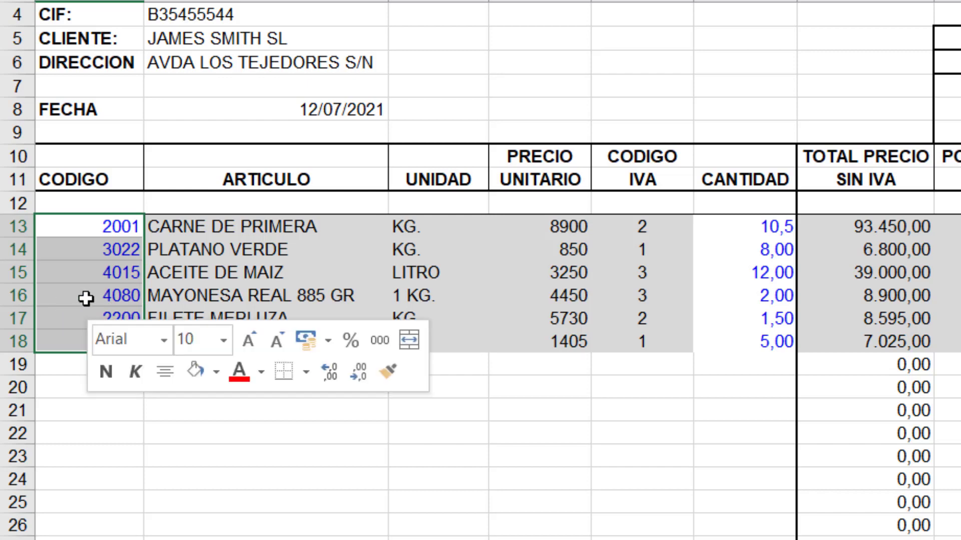
click(167, 195)
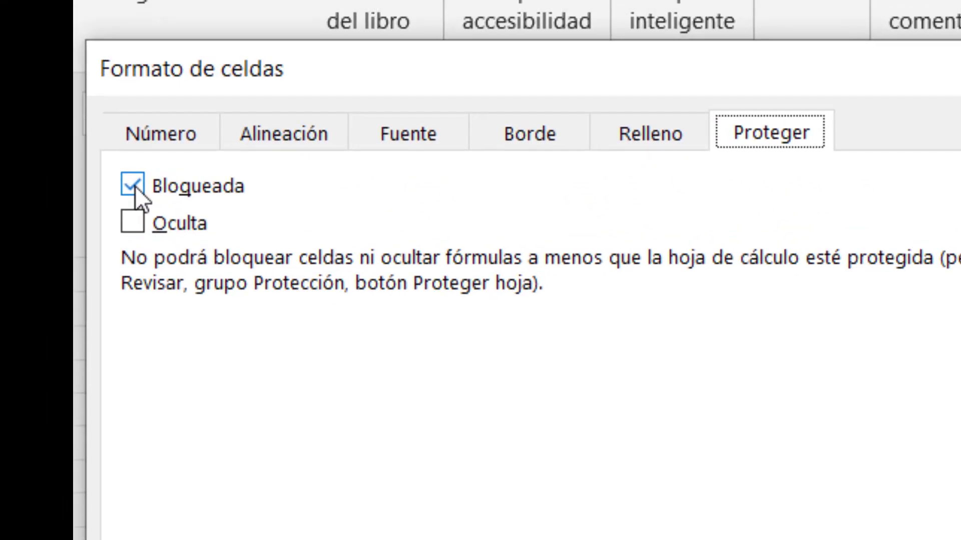
click(134, 189)
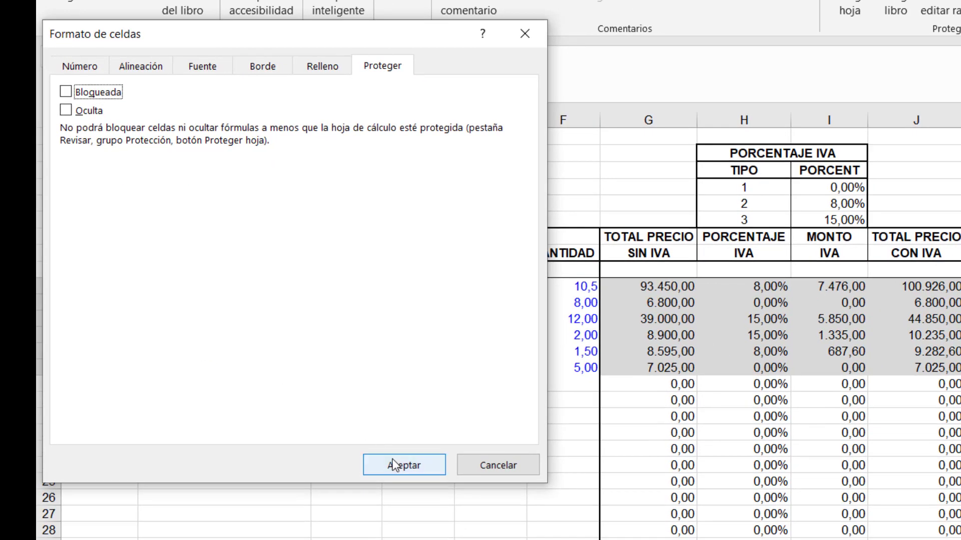
click(436, 504)
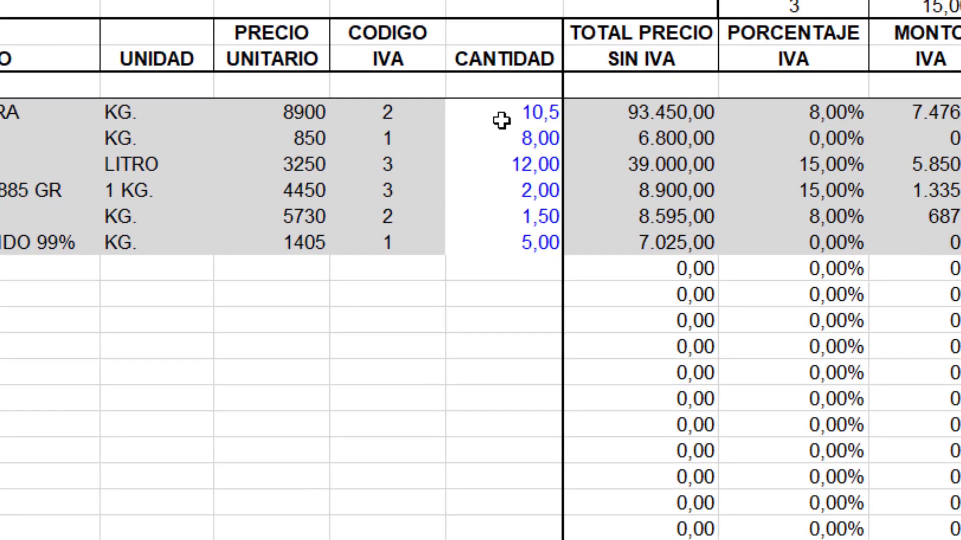
Clear the Bloqueada option on the Cantidad cells F13:F18.
drag(529, 205, 540, 304)
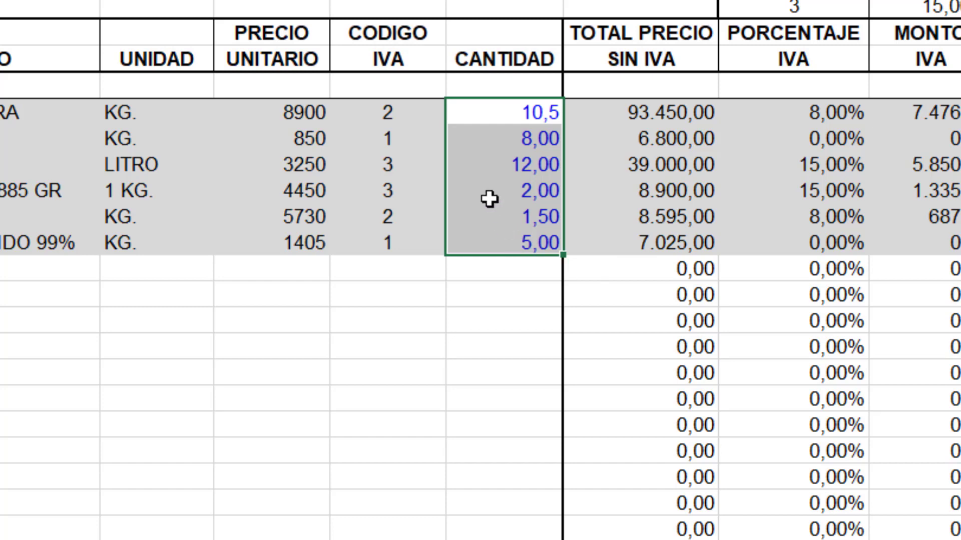
right_click(489, 200)
key(ctrl+1)
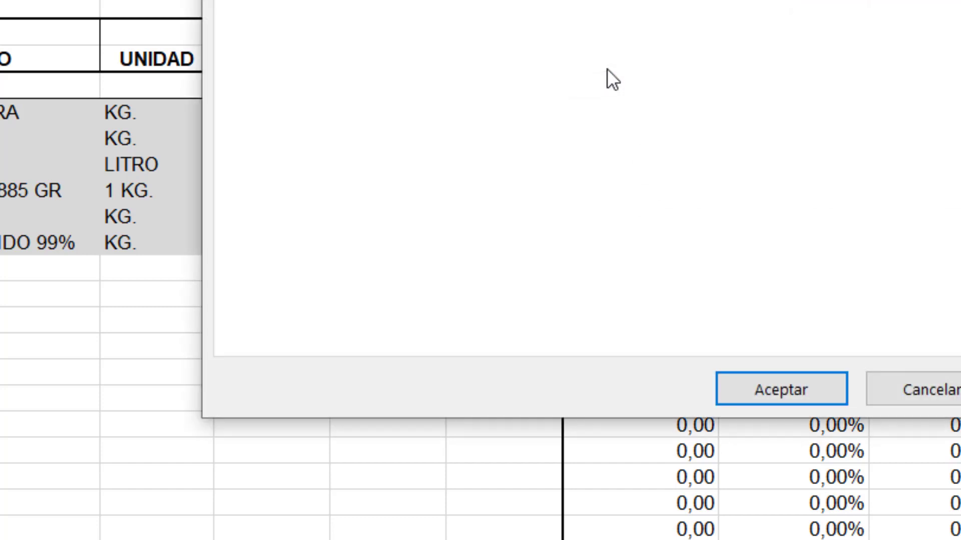
click(638, 74)
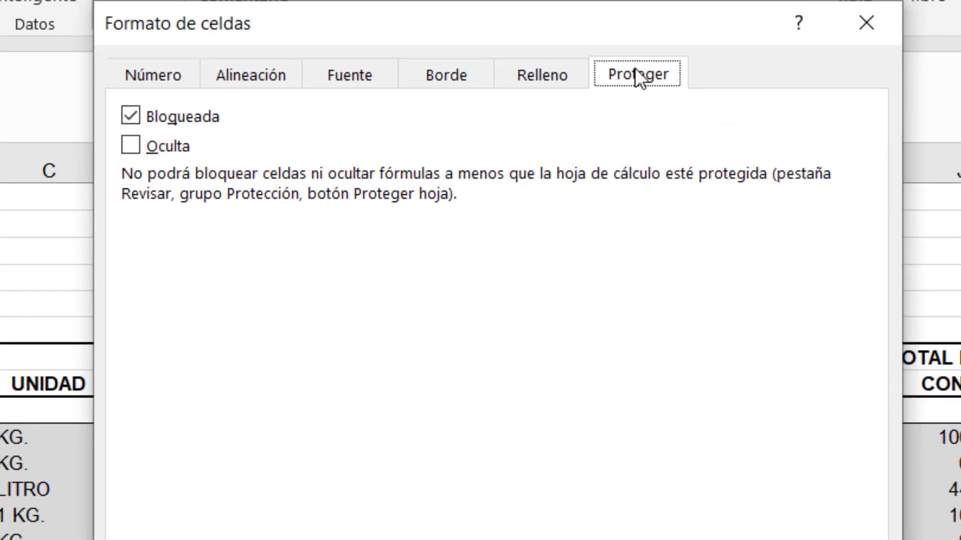
click(132, 117)
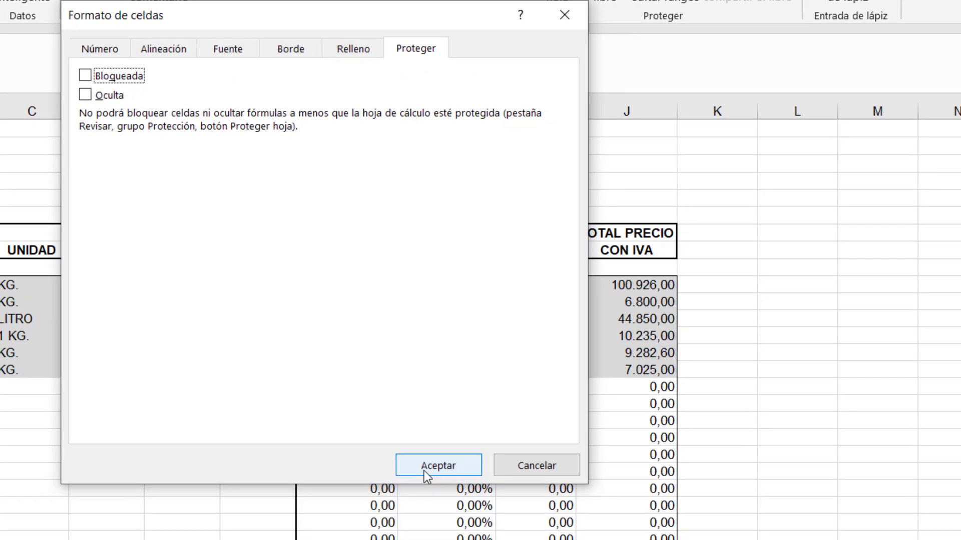
click(425, 471)
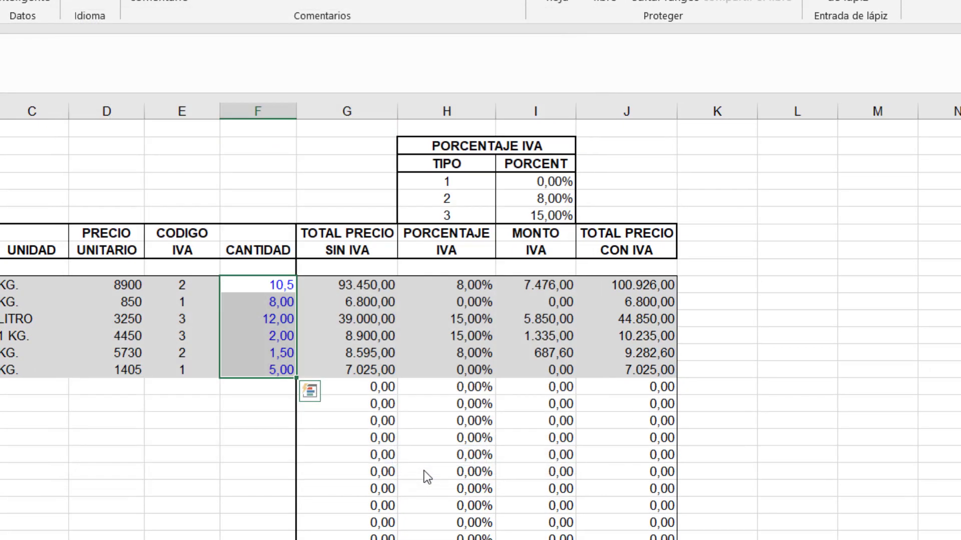
click(258, 505)
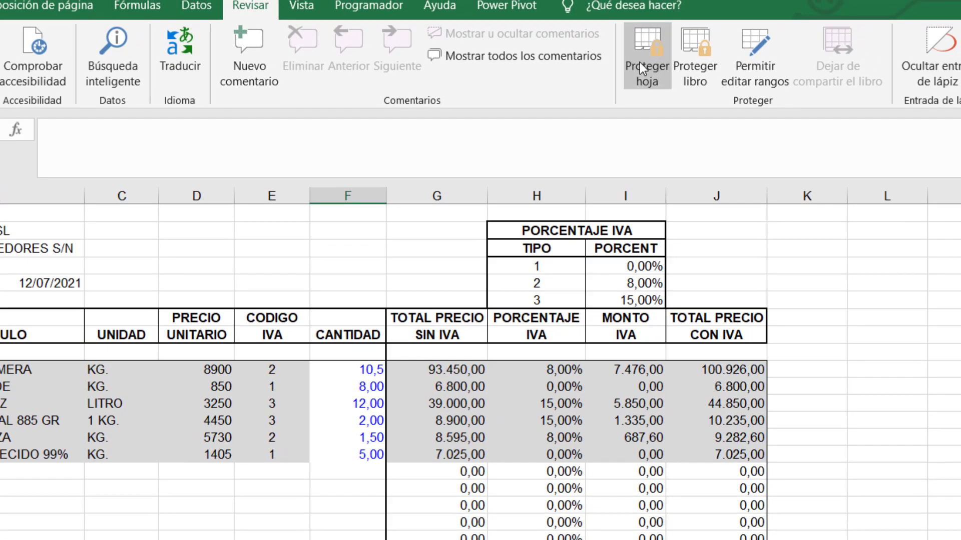
Protect the sheet without a password using default options, then select the CARNE DE PRIMERA quantity cell.
click(639, 62)
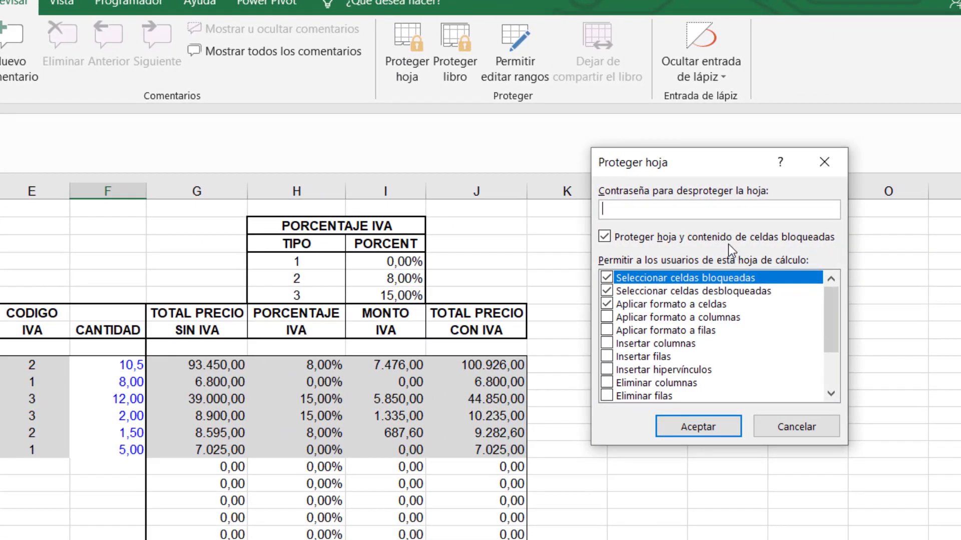
click(699, 428)
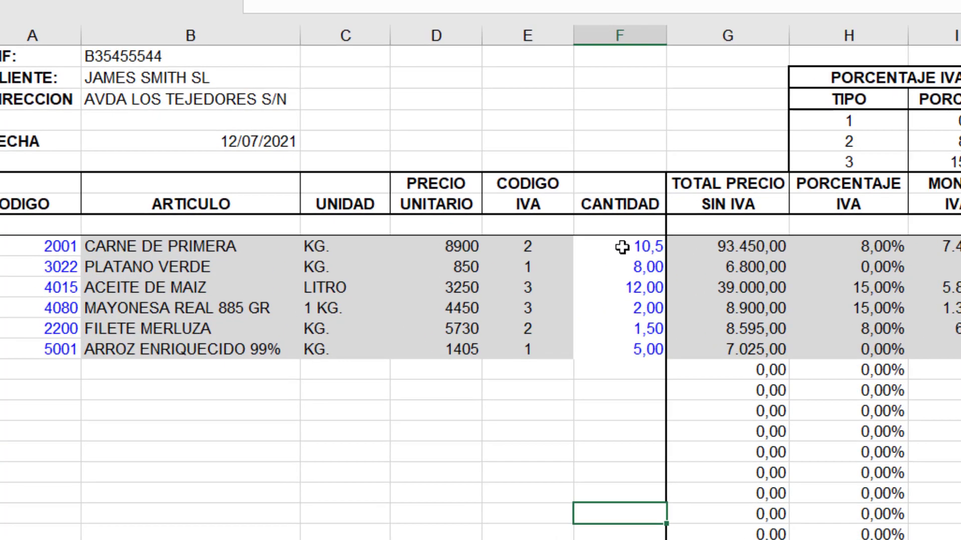
click(400, 299)
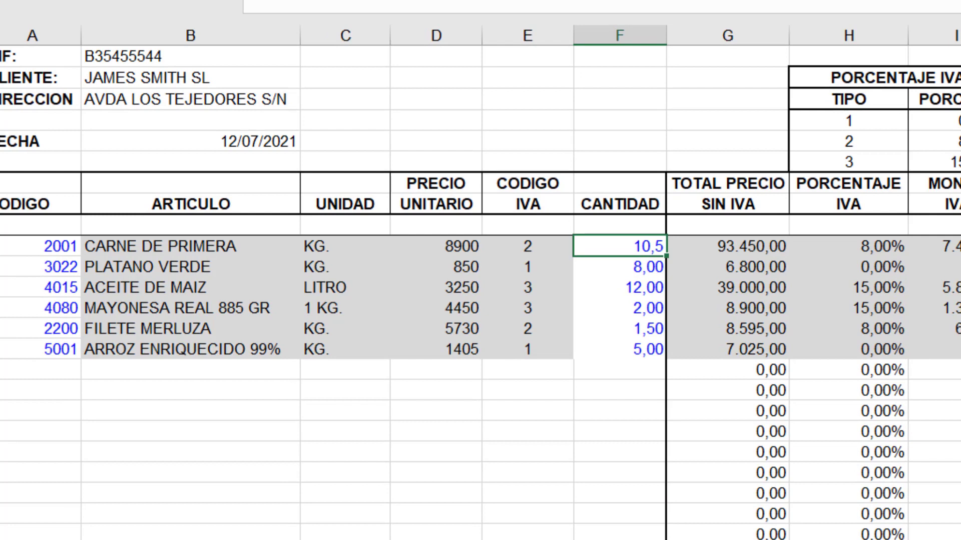
Enter 25 as the CARNE DE PRIMERA quantity and confirm the locked 8900 price rejects deletion.
text(25)
key(Return)
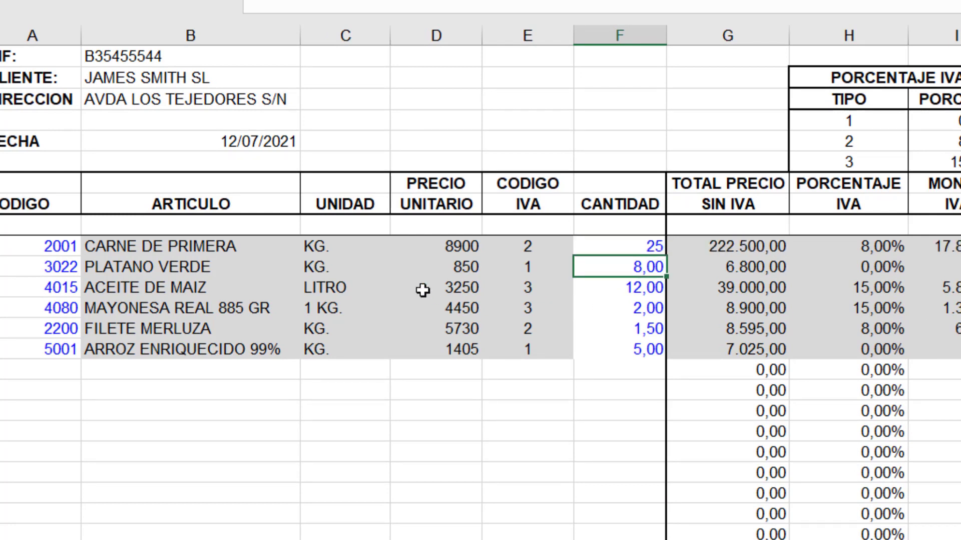
click(445, 252)
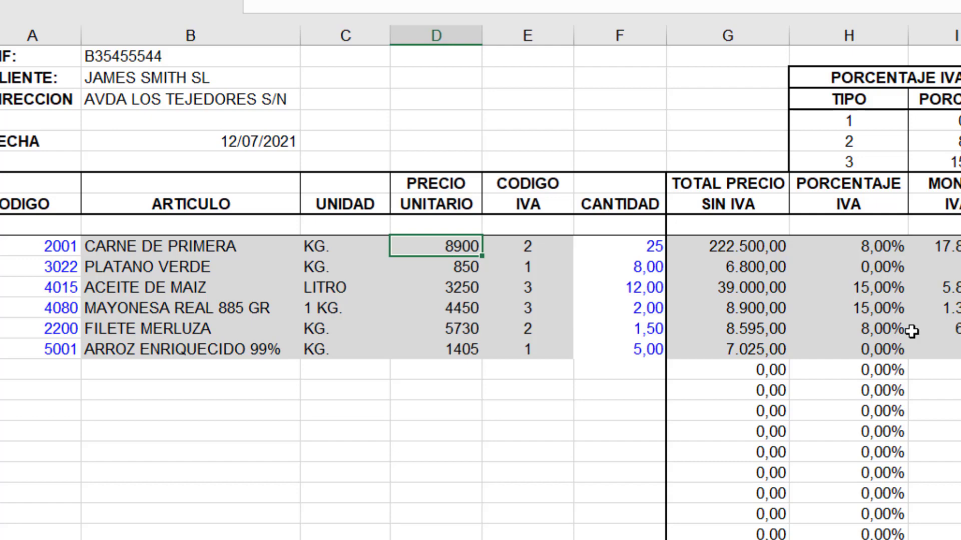
key(Delete)
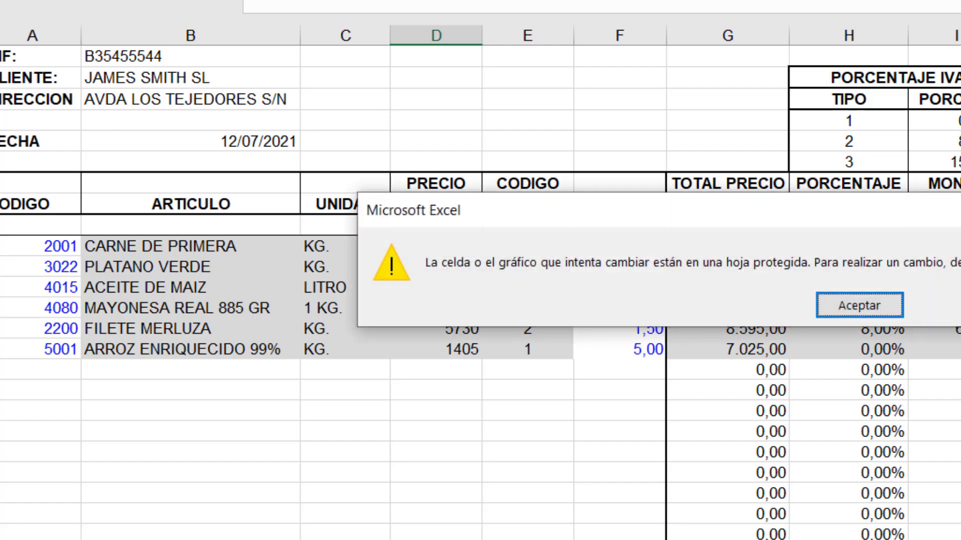
click(833, 311)
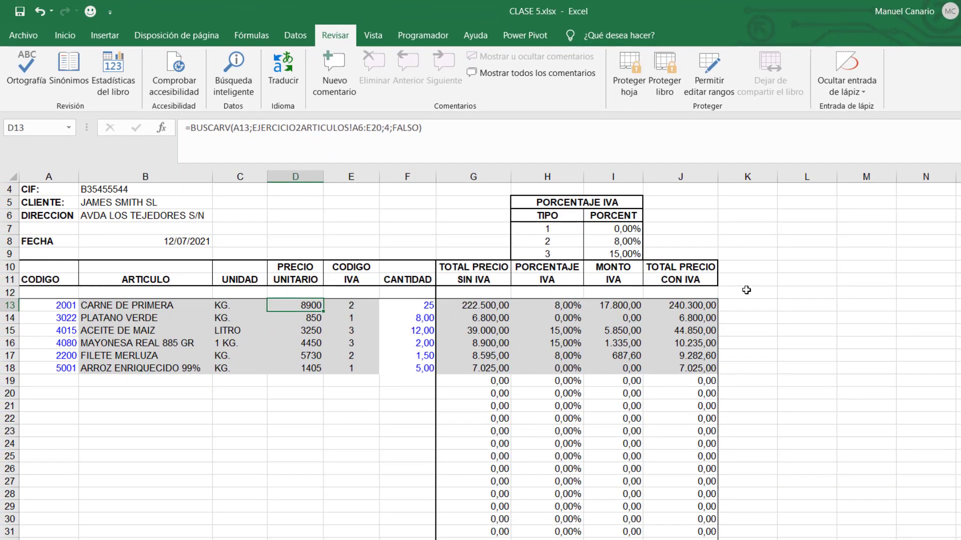
click(631, 81)
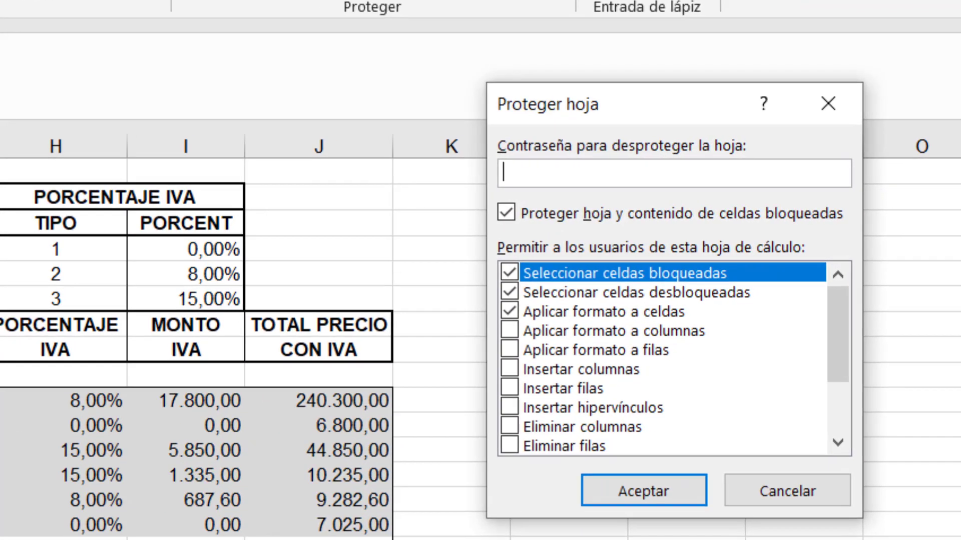
click(830, 487)
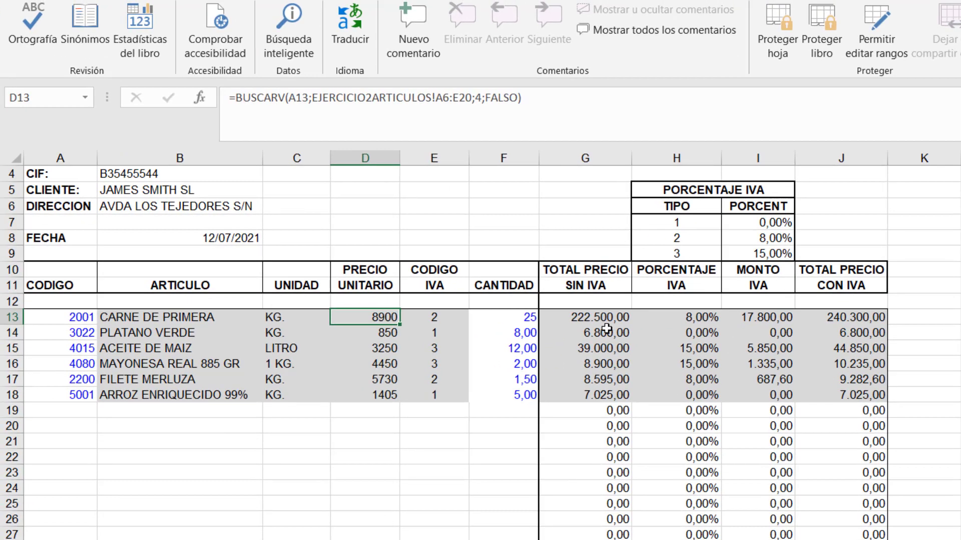
click(576, 316)
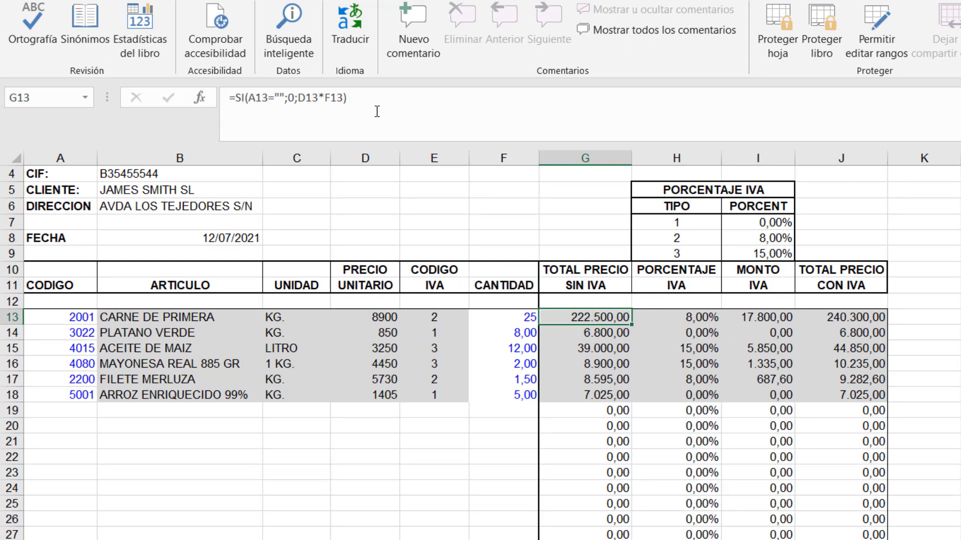
click(615, 349)
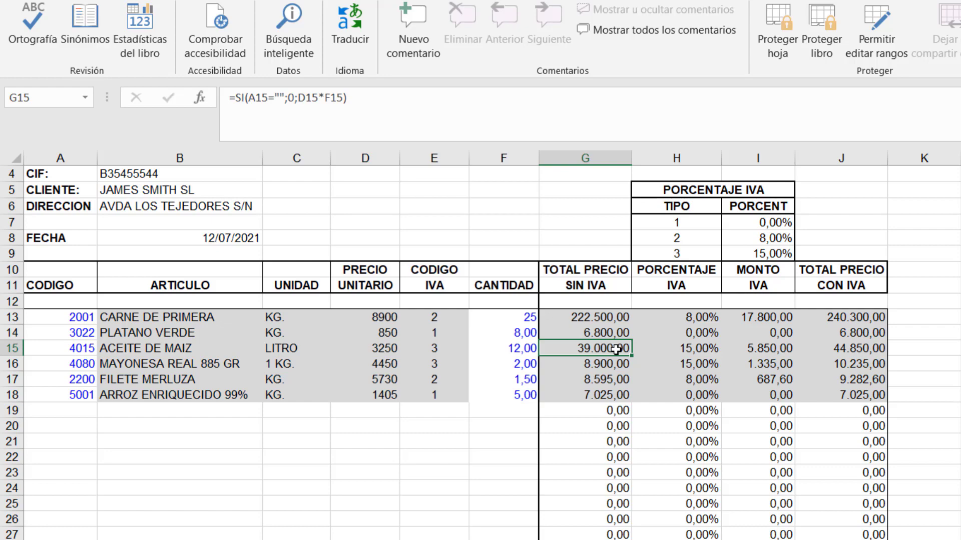
Protect the sheet allowing only Seleccionar celdas desbloqueadas, with every other permission unchecked.
click(782, 38)
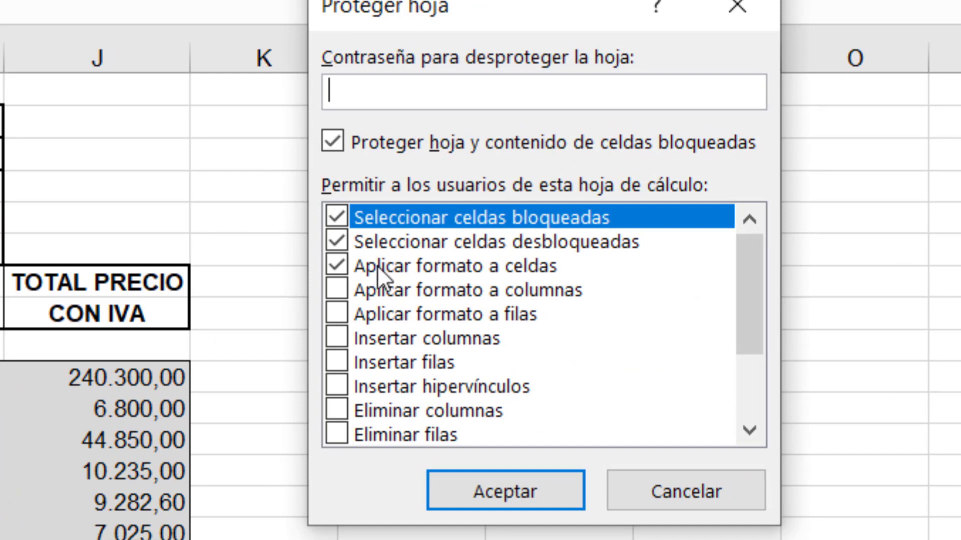
click(340, 224)
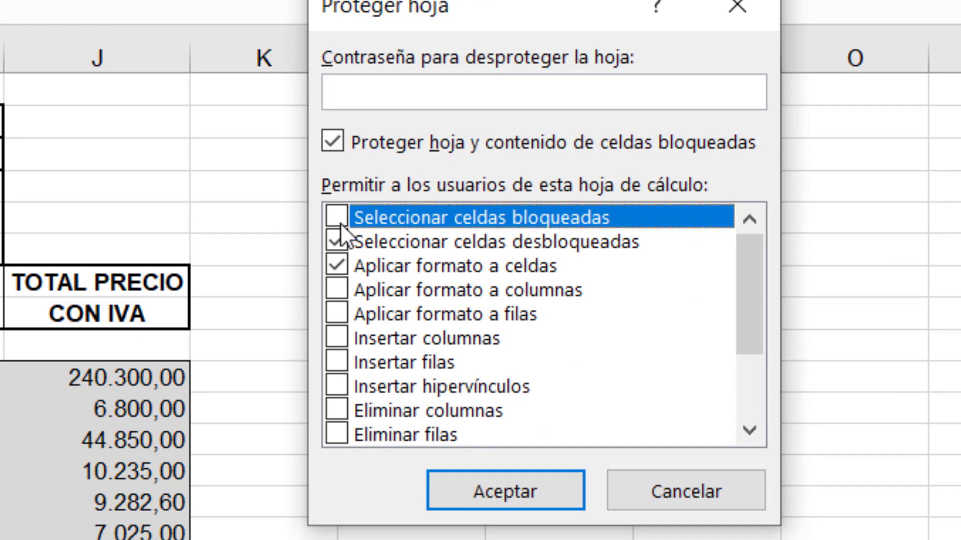
click(340, 242)
click(327, 266)
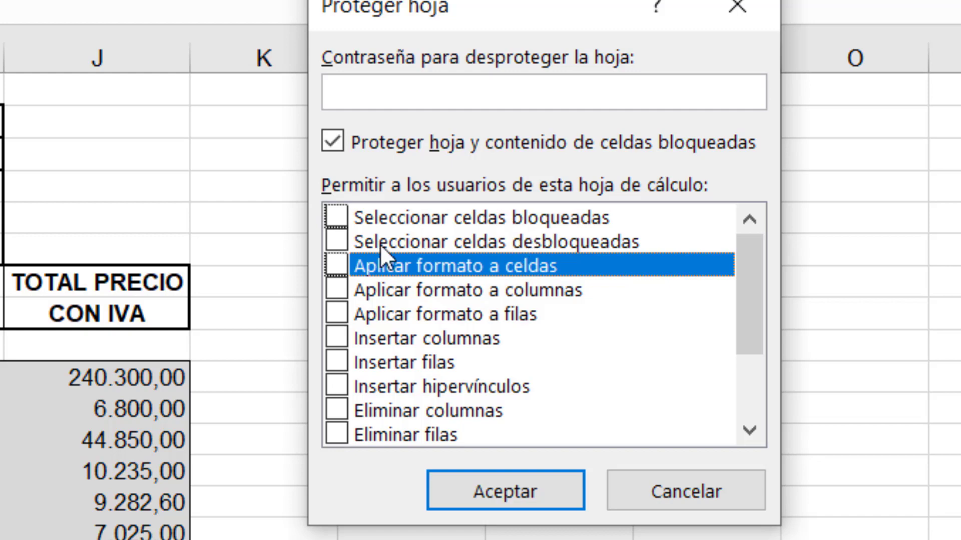
click(336, 242)
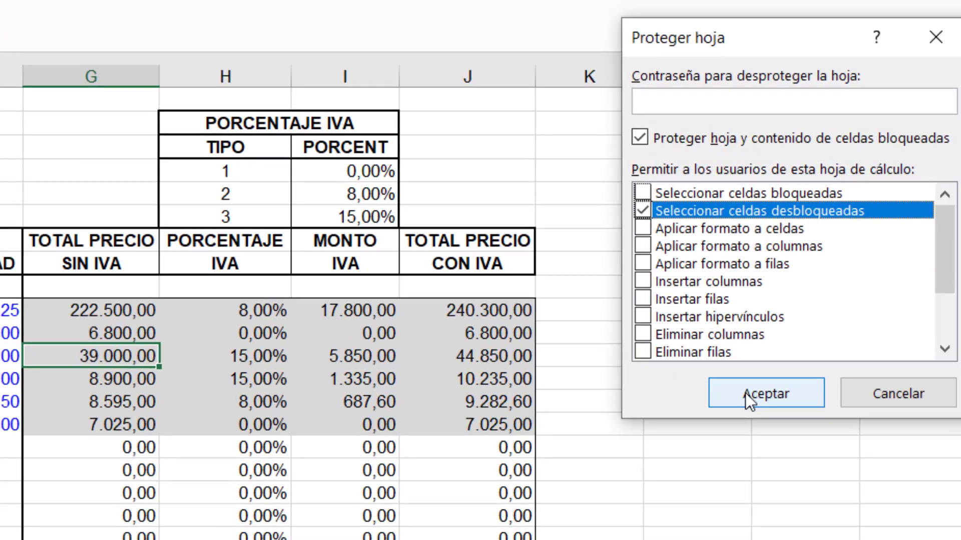
click(940, 307)
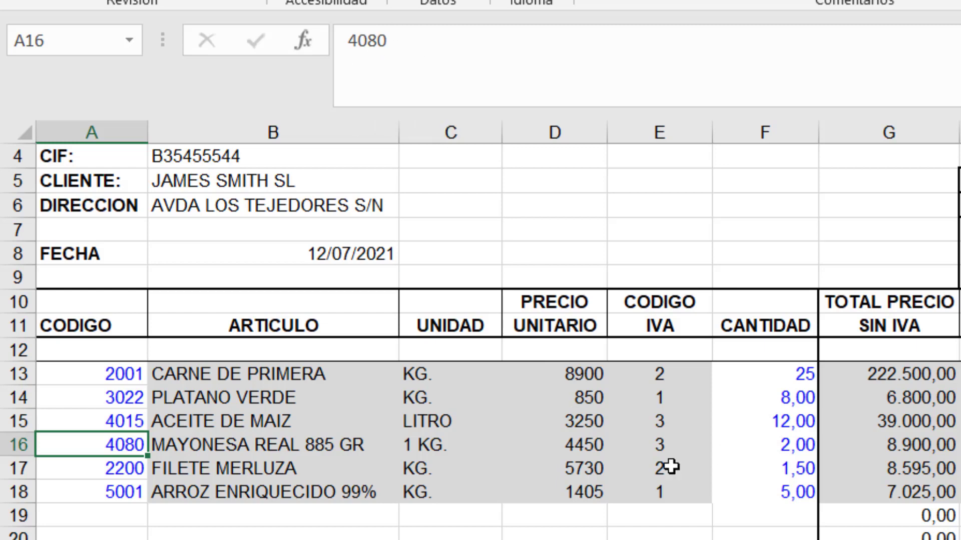
Enter 3022 in cell A14 as the PLATANO VERDE code.
click(123, 420)
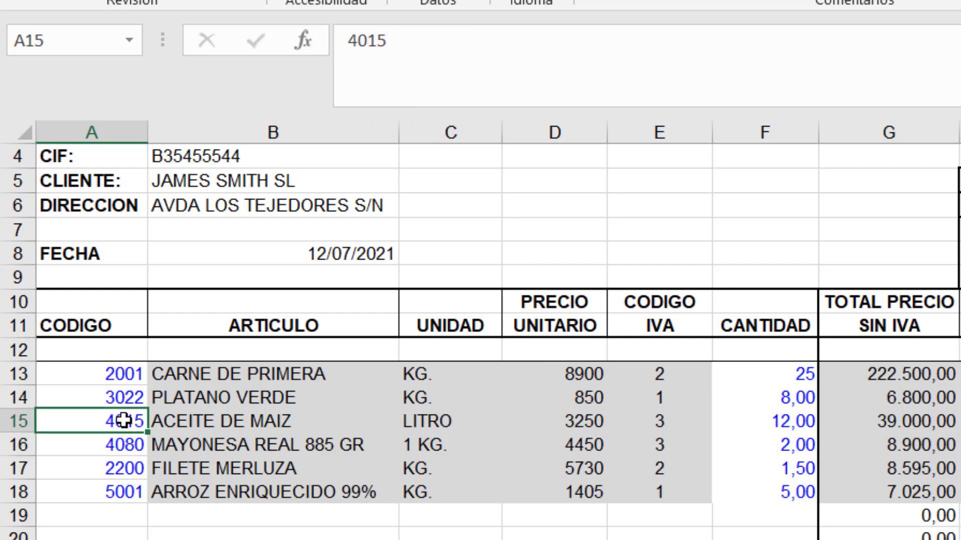
click(136, 401)
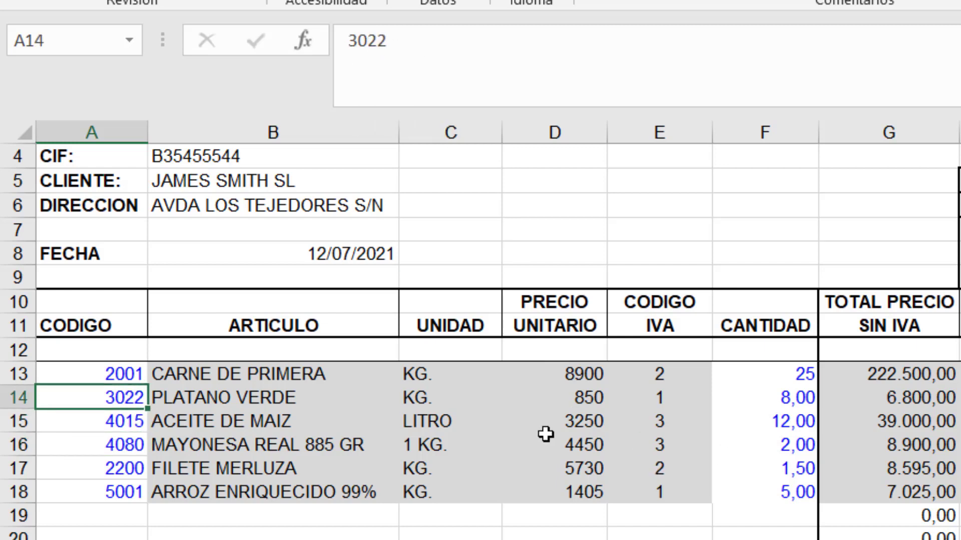
text(3022)
key(Return)
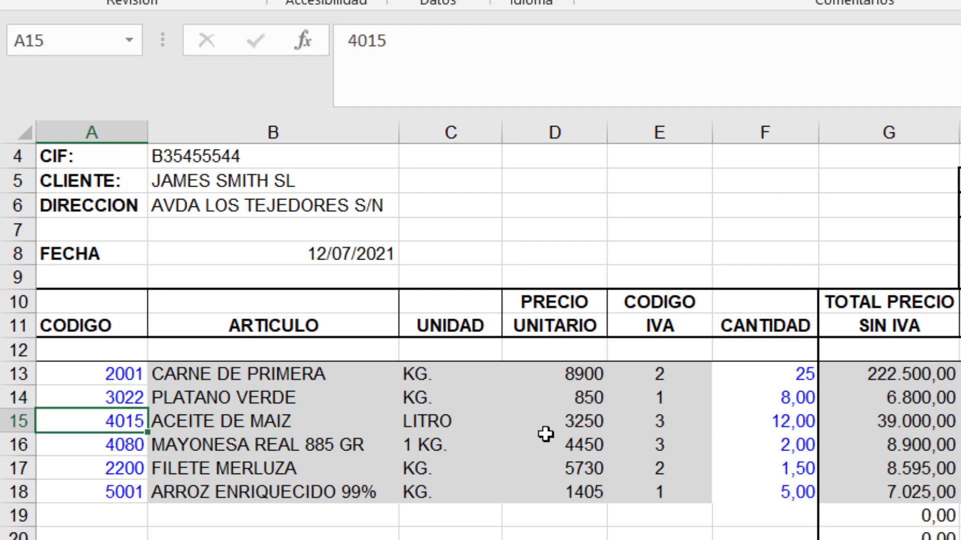